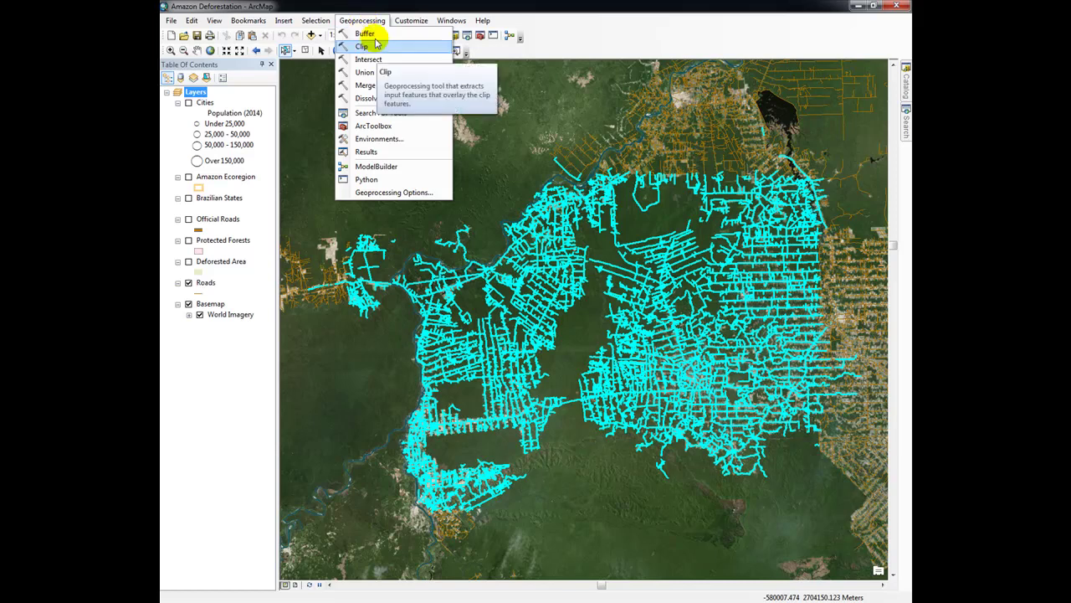
# Open the Buffer tool with its help shown and set Roads as the input features
pyautogui.click(372, 35)
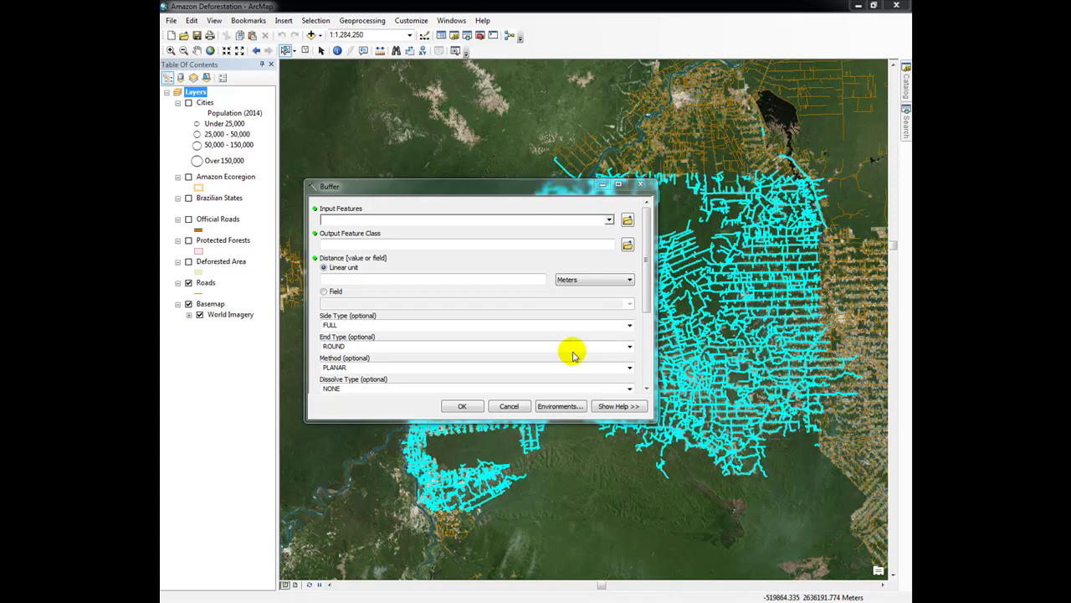
pyautogui.click(581, 219)
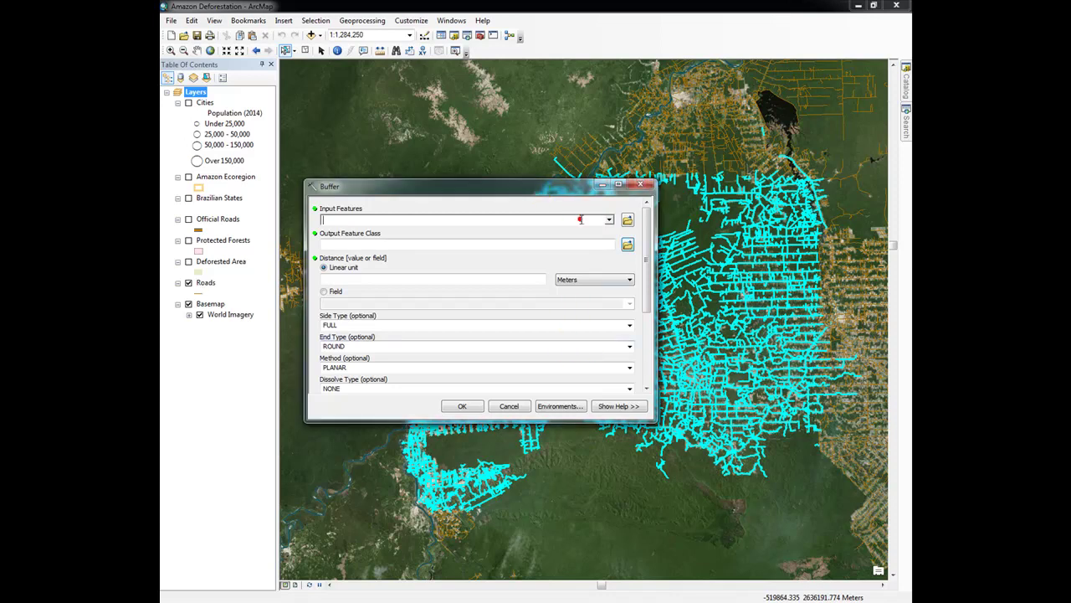
pyautogui.click(621, 406)
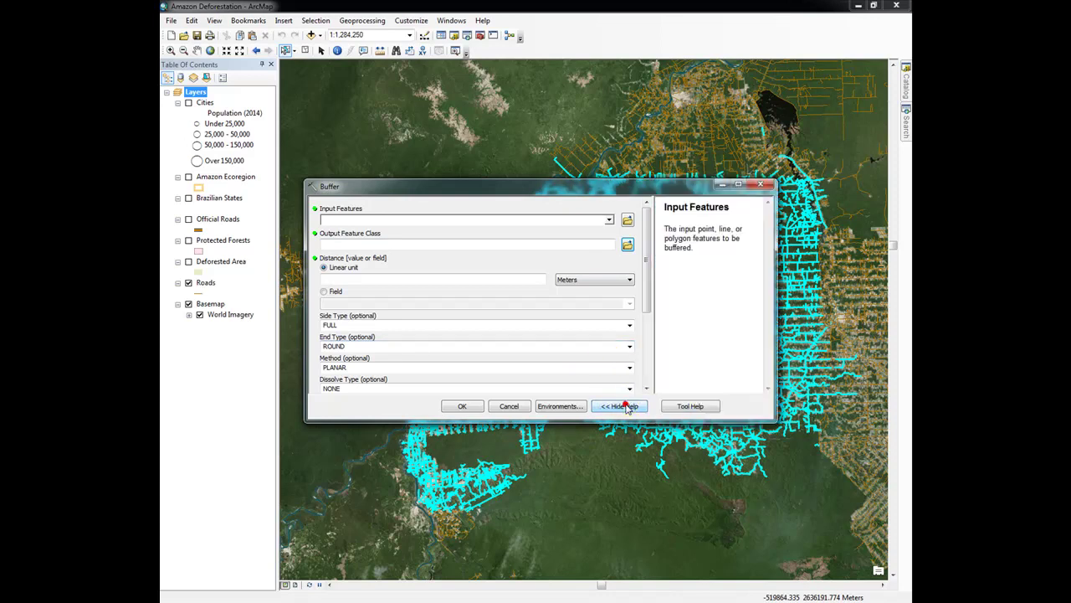
pyautogui.click(598, 244)
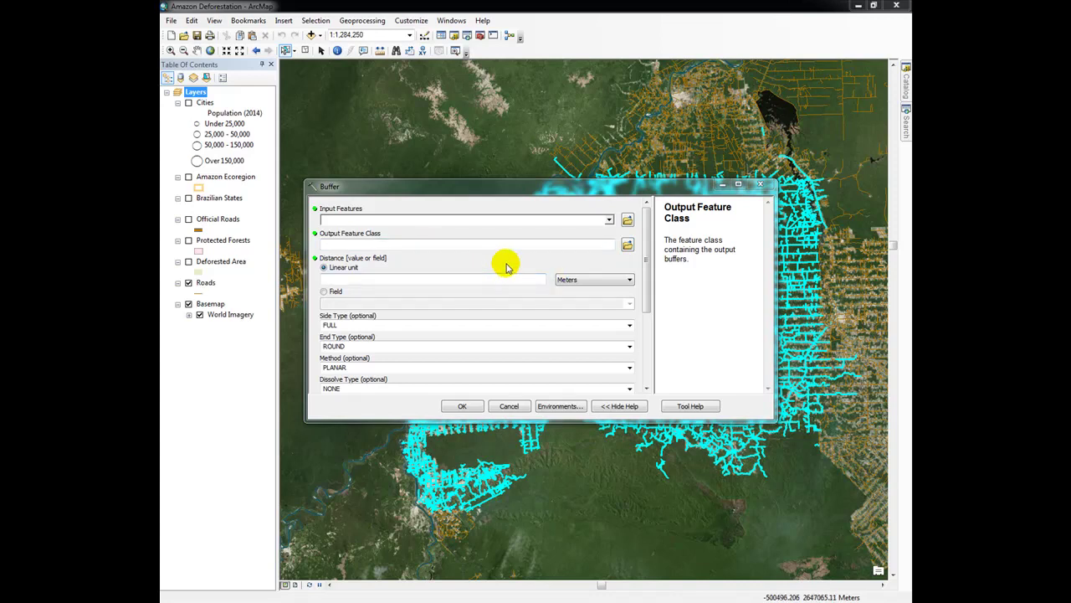
pyautogui.click(609, 221)
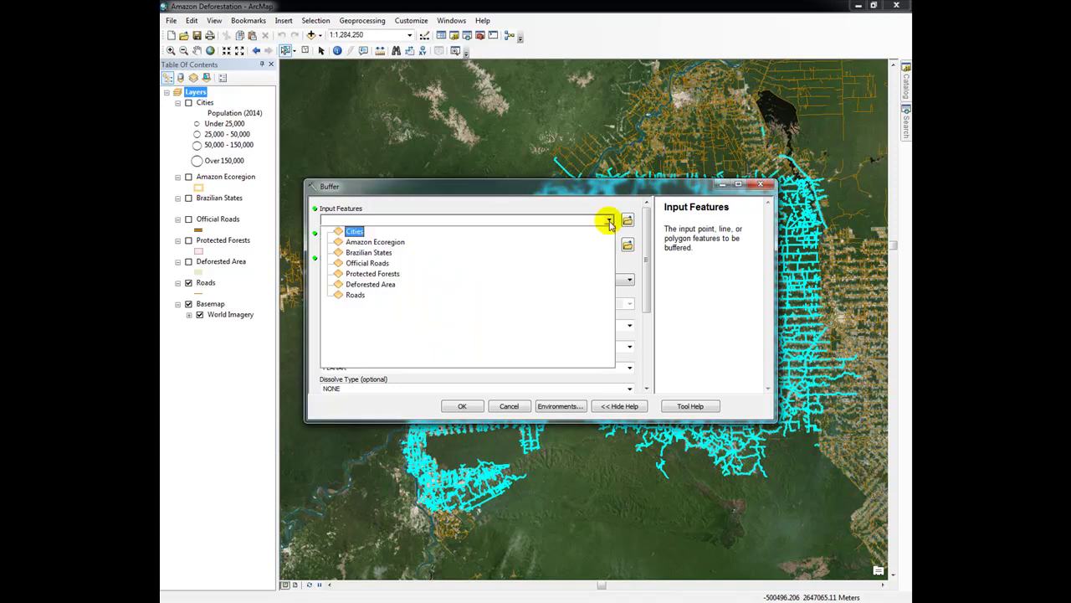
pyautogui.click(355, 296)
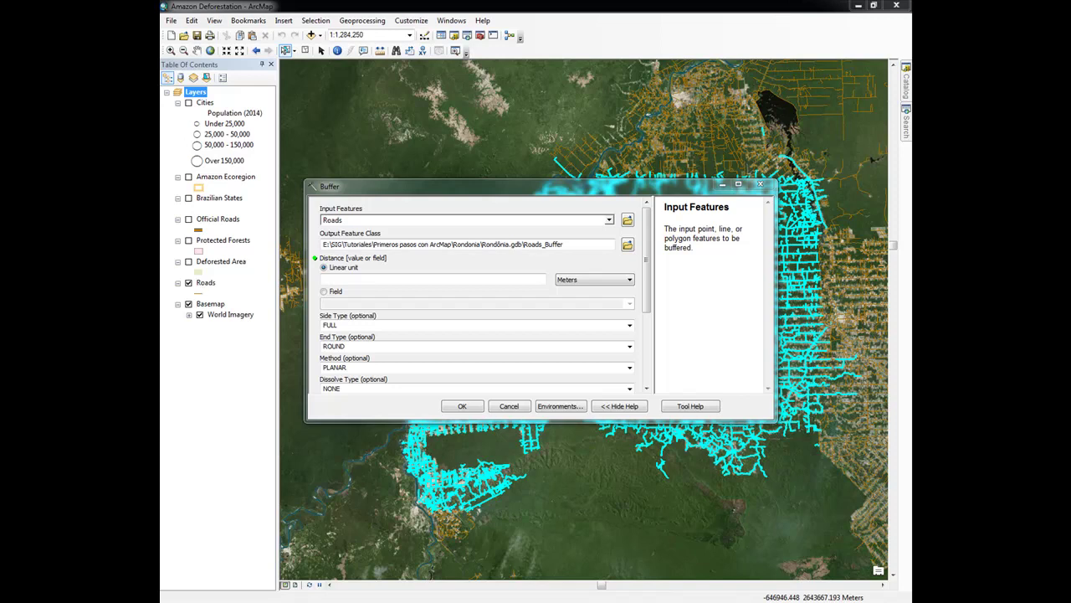
pyautogui.click(628, 220)
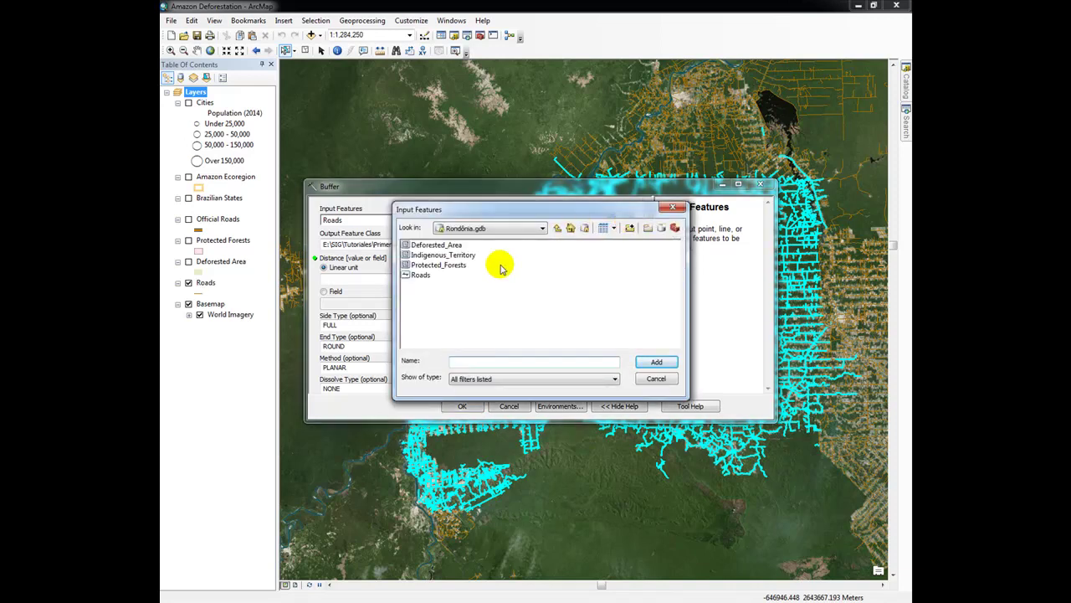
pyautogui.click(419, 275)
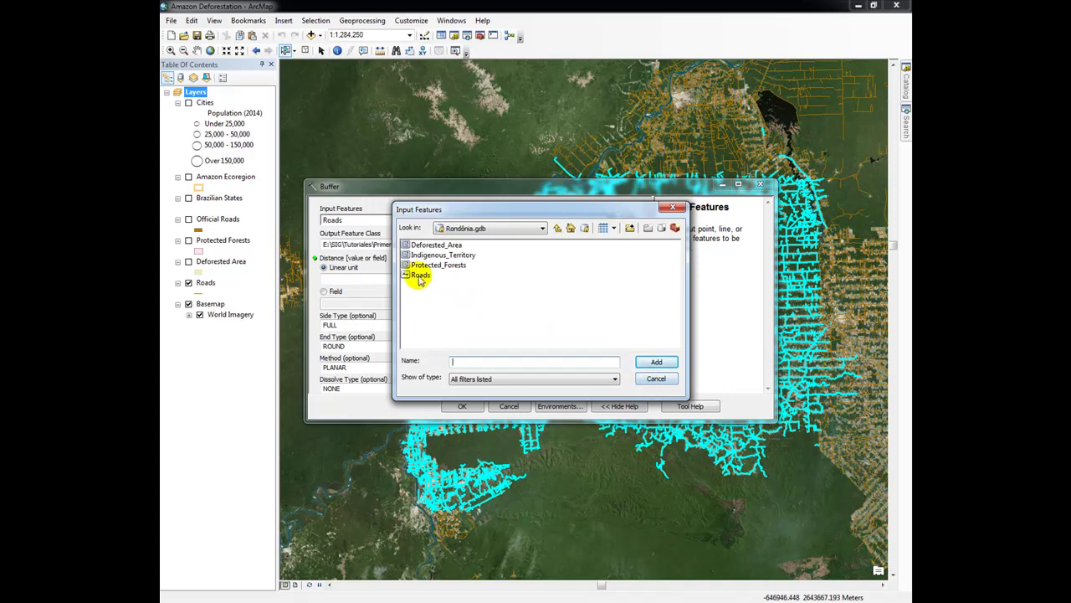
pyautogui.click(656, 379)
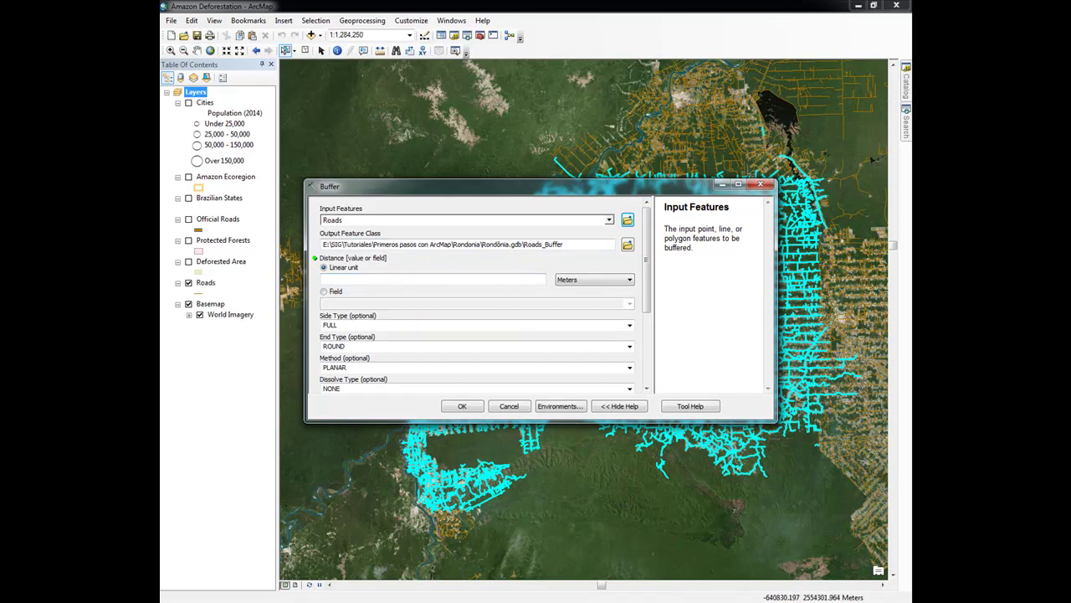
# Keep Roads_Buffer in Rondônia.gdb as the output feature class and set the buffer's linear distance to 5500 meters
pyautogui.click(586, 245)
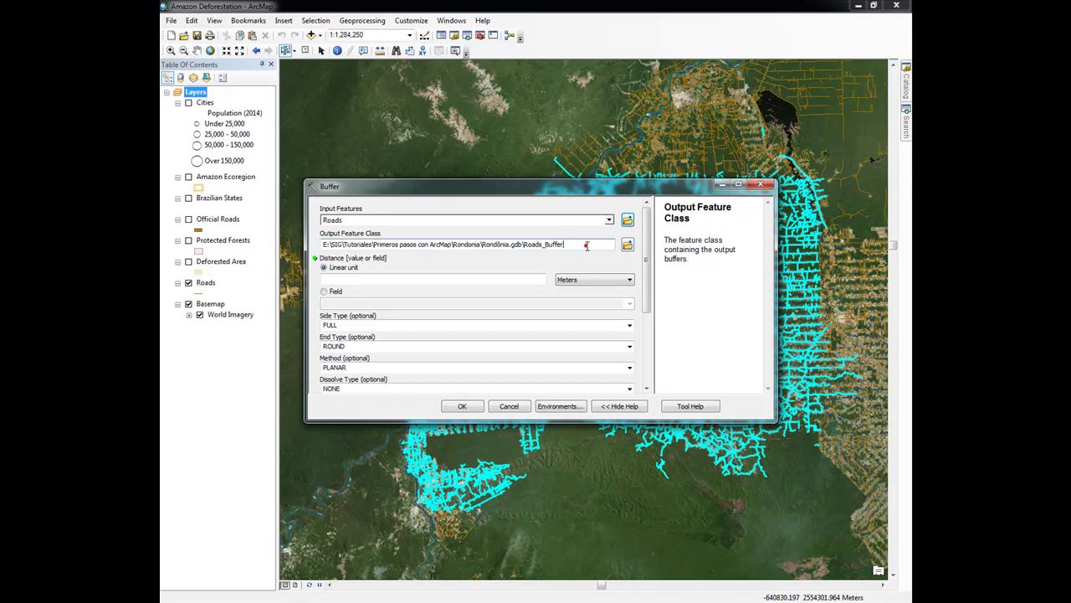
pyautogui.moveTo(477, 242); pyautogui.dragTo(452, 244)
pyautogui.click(583, 244)
pyautogui.click(577, 243)
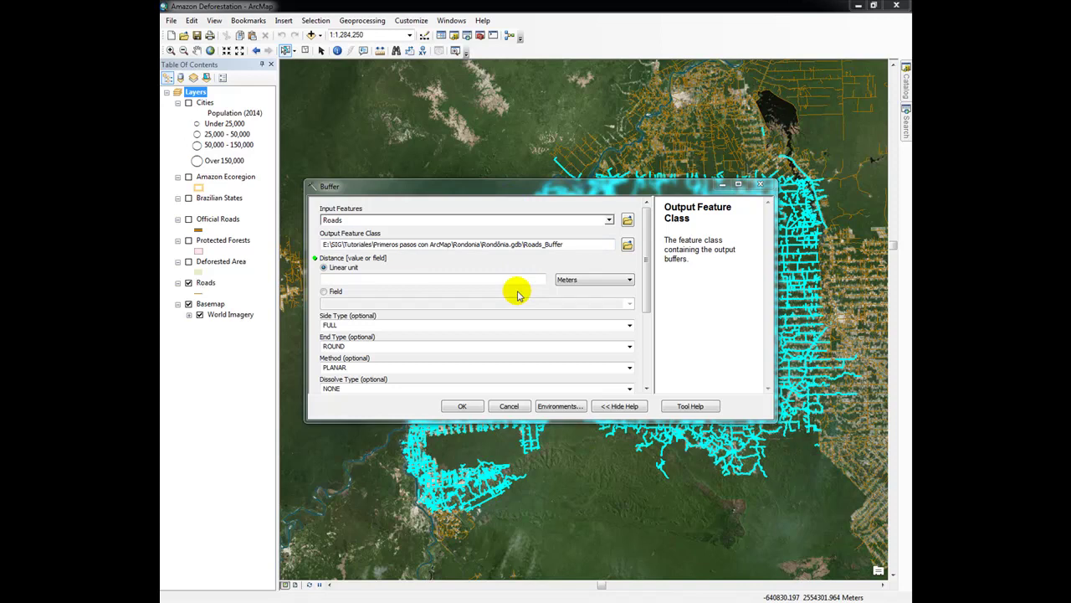
pyautogui.click(569, 244)
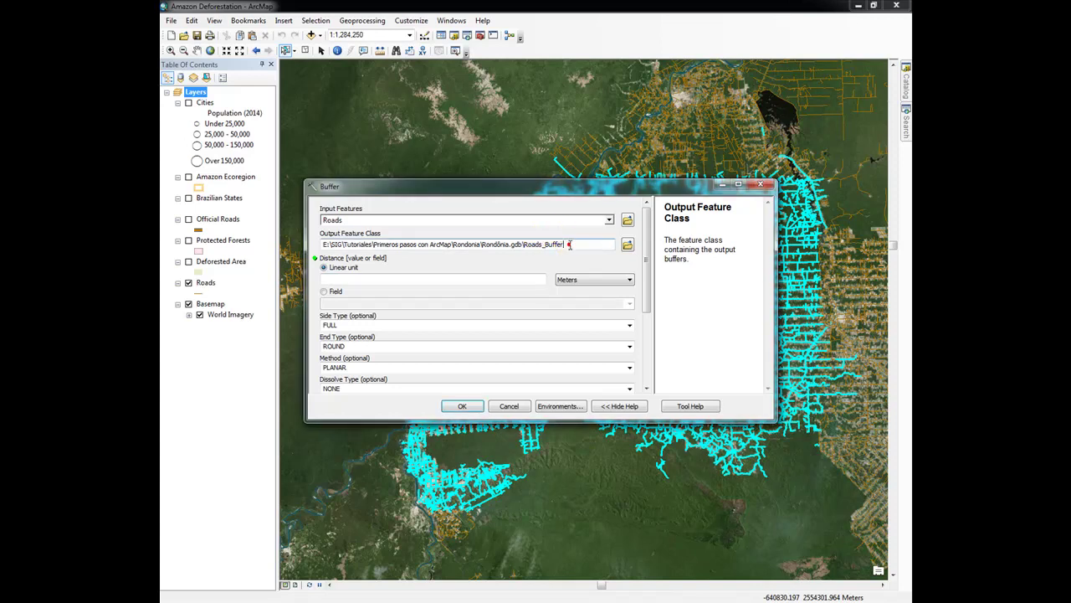
pyautogui.click(461, 279)
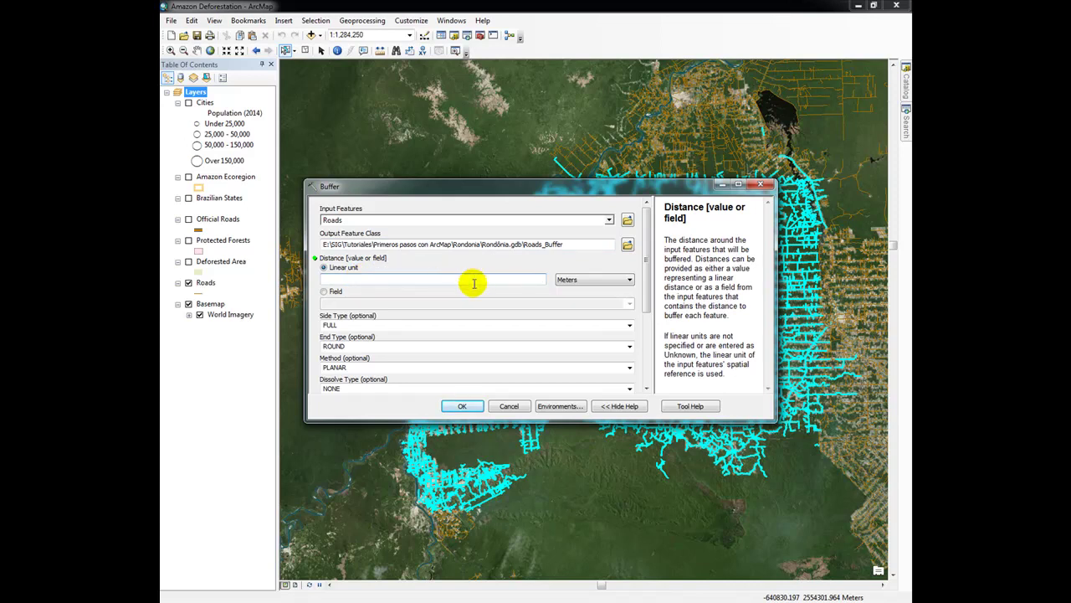
pyautogui.write('5500')
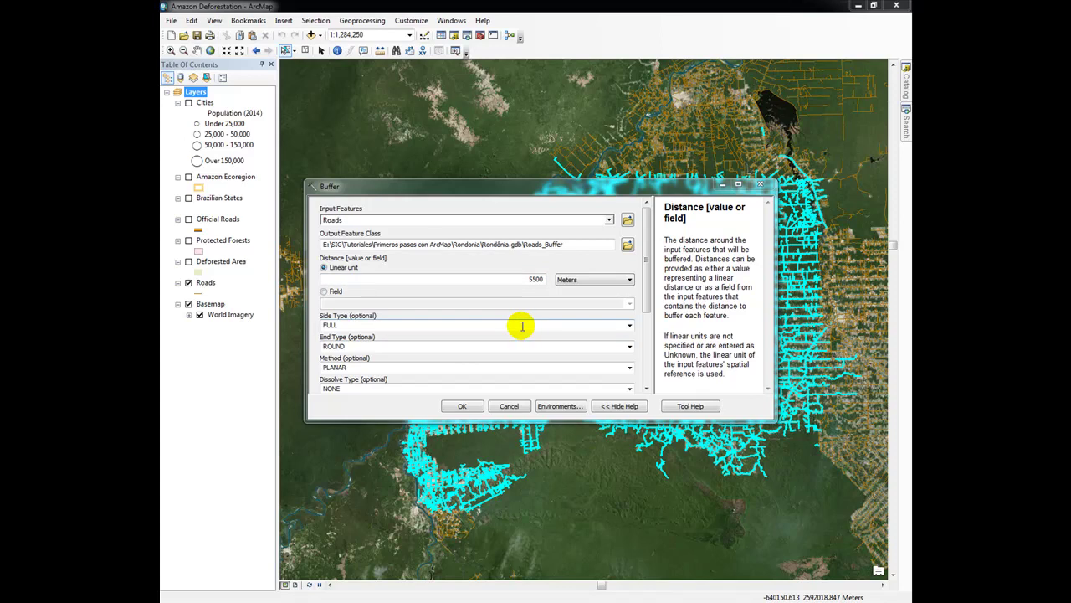
pyautogui.click(567, 243)
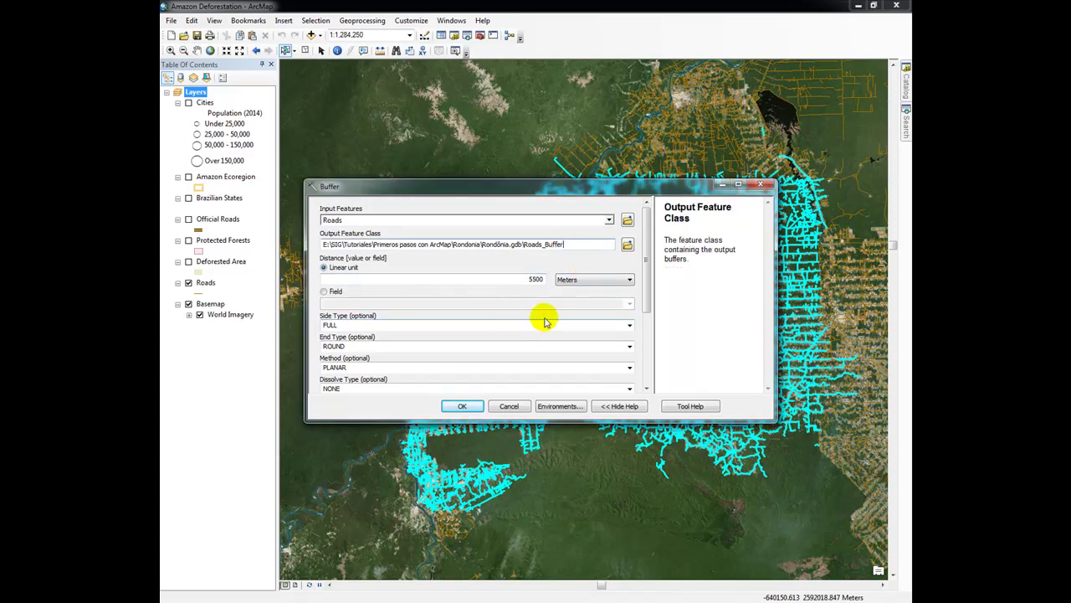
pyautogui.click(520, 277)
pyautogui.click(574, 279)
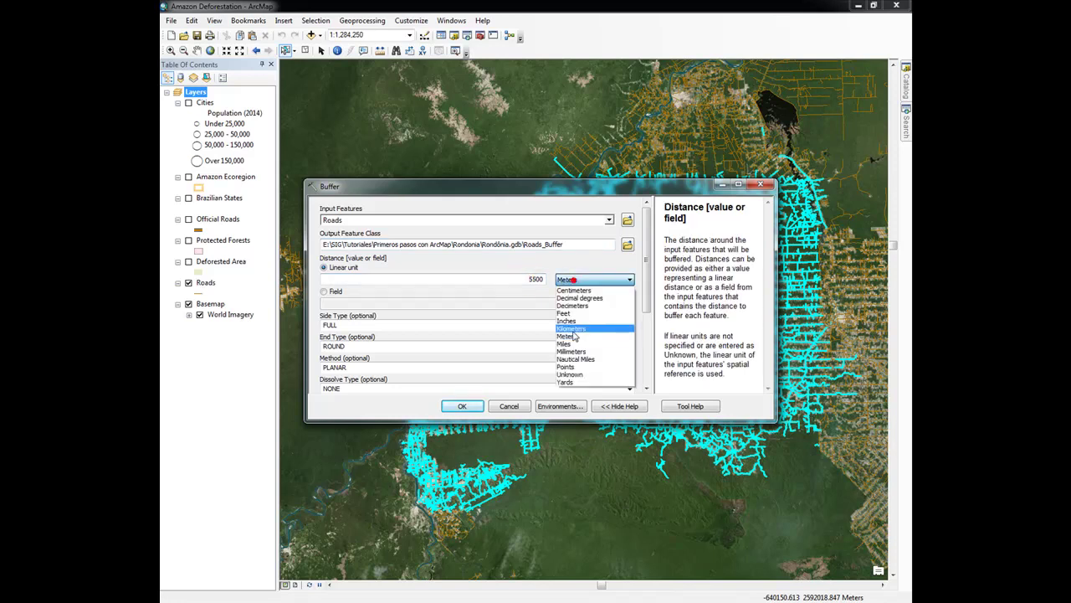
pyautogui.click(516, 279)
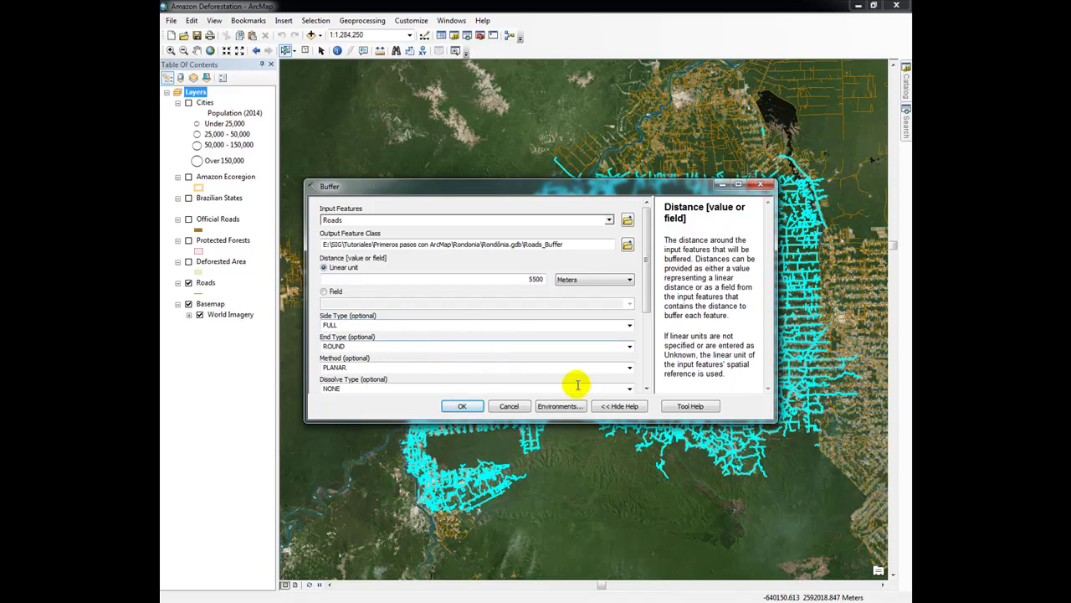
# Set the buffer's dissolve type to LIST and run the Buffer tool
pyautogui.scroll(-3, 646, 322)
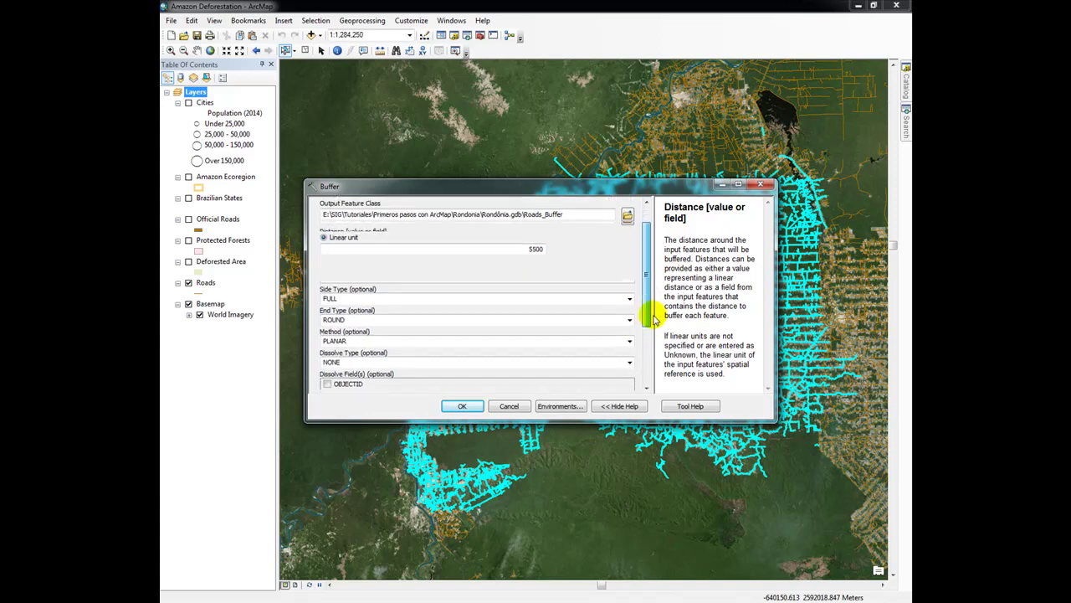
pyautogui.moveTo(649, 314); pyautogui.dragTo(649, 331)
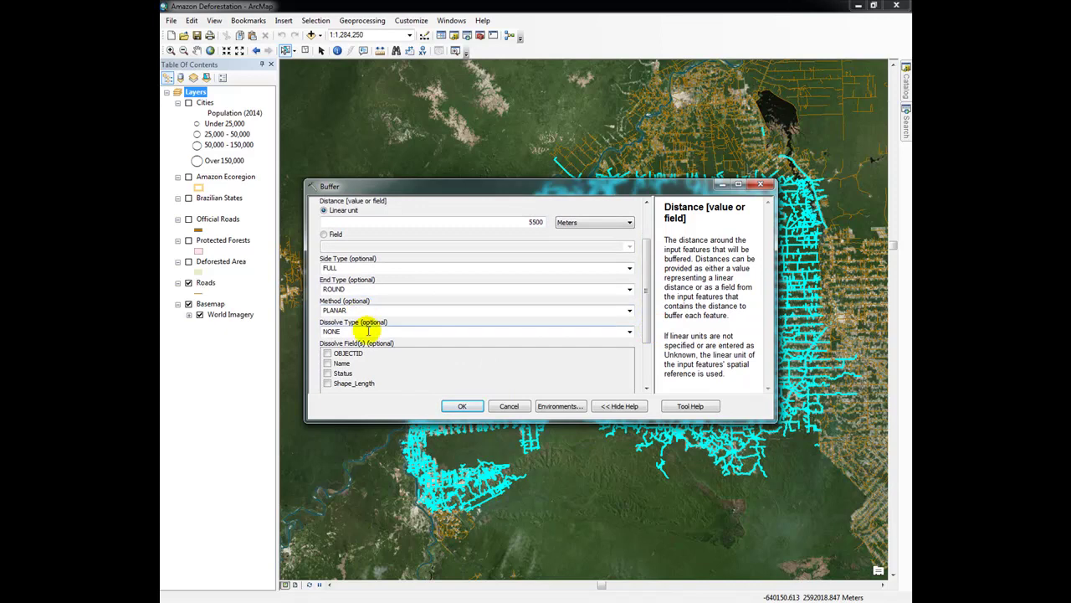
pyautogui.click(368, 330)
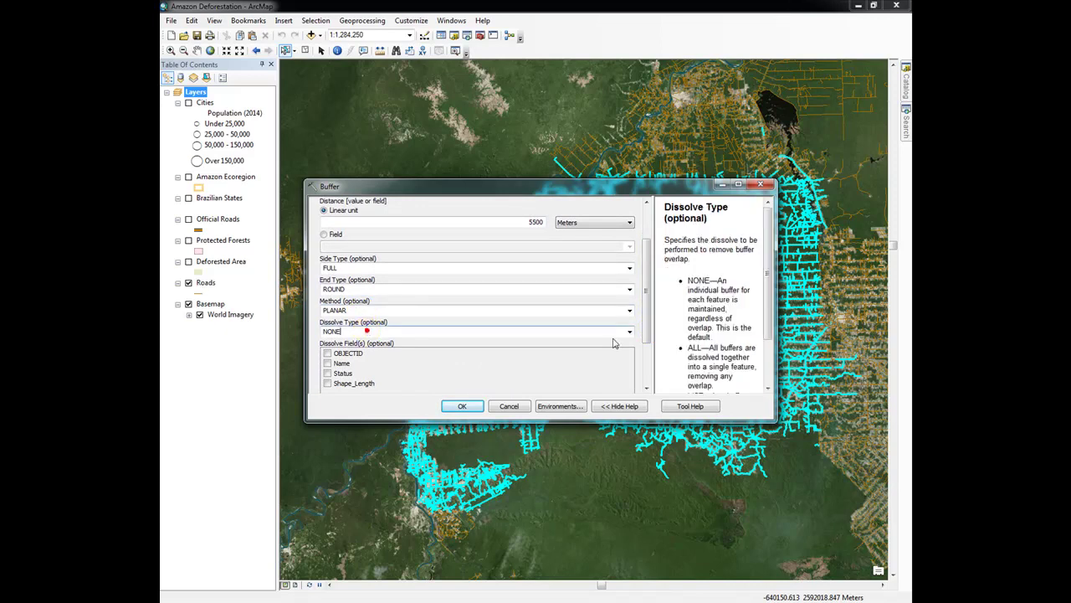
pyautogui.click(629, 332)
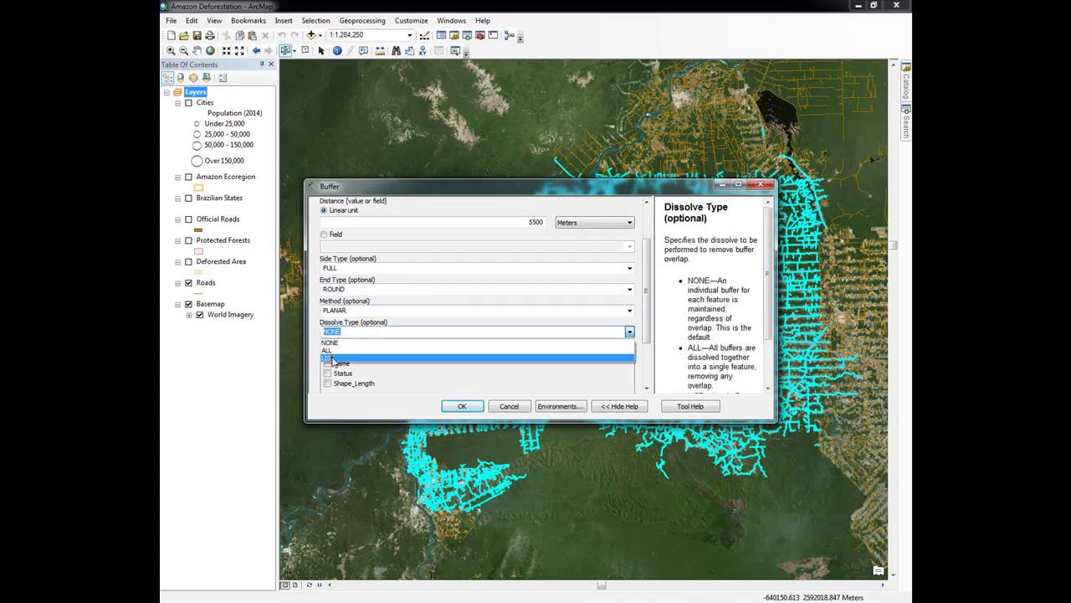
pyautogui.click(332, 357)
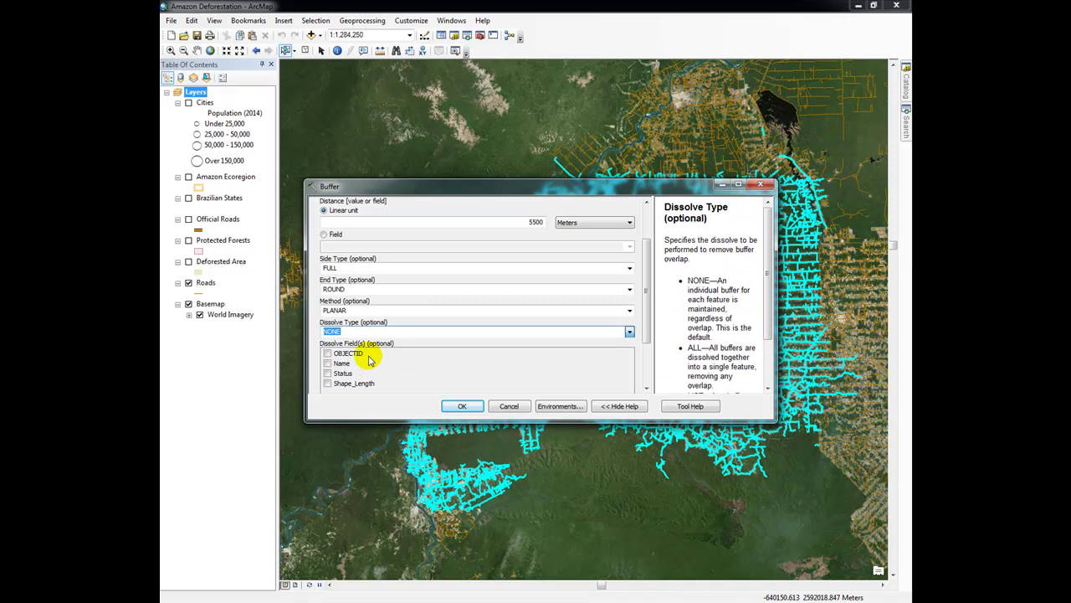
pyautogui.press('Down')
pyautogui.press('Down')
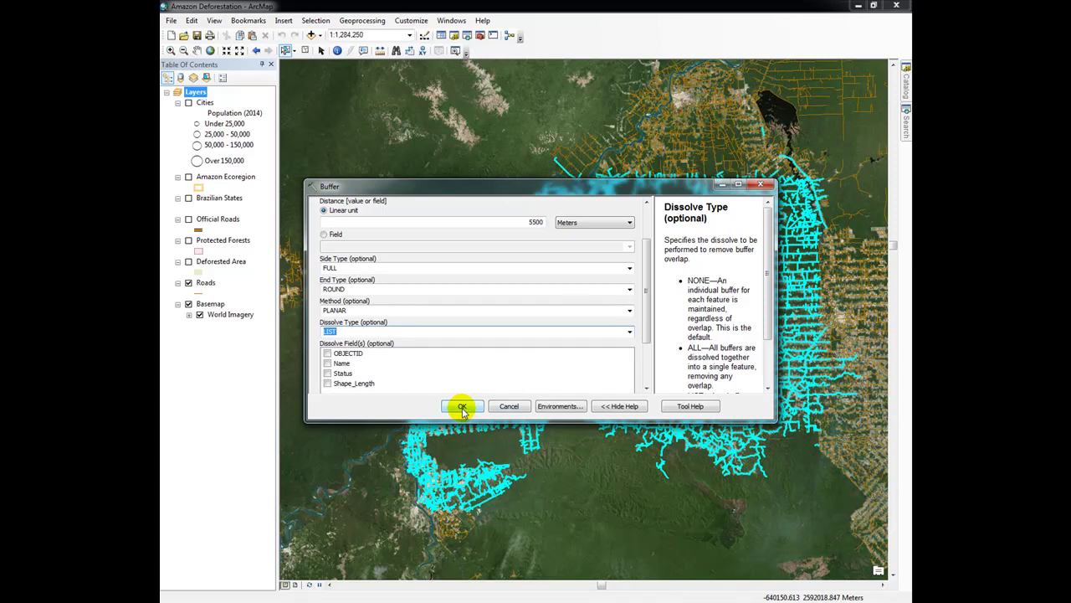
pyautogui.click(462, 408)
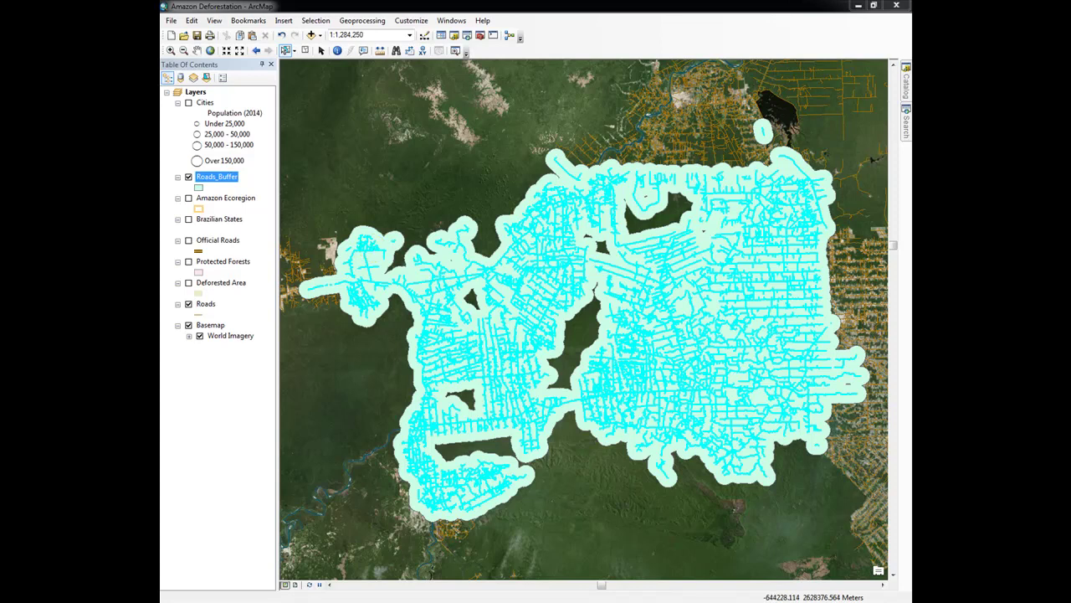
# Move the Roads_Buffer layer between Deforested Area and Roads, and display Deforested Area instead of the Basemap
pyautogui.click(227, 177)
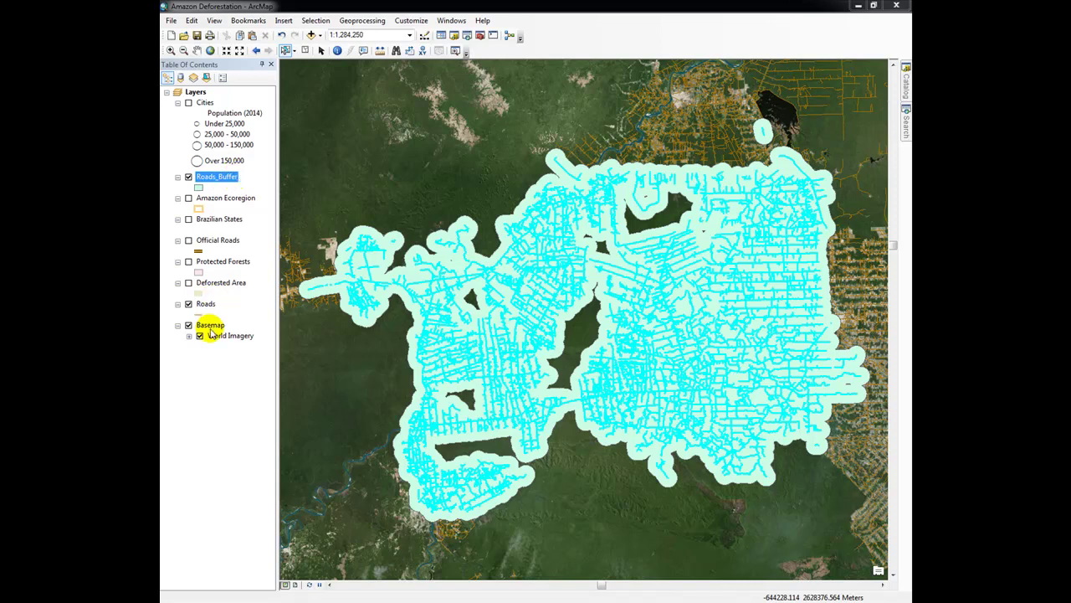
pyautogui.moveTo(208, 184); pyautogui.dragTo(214, 289)
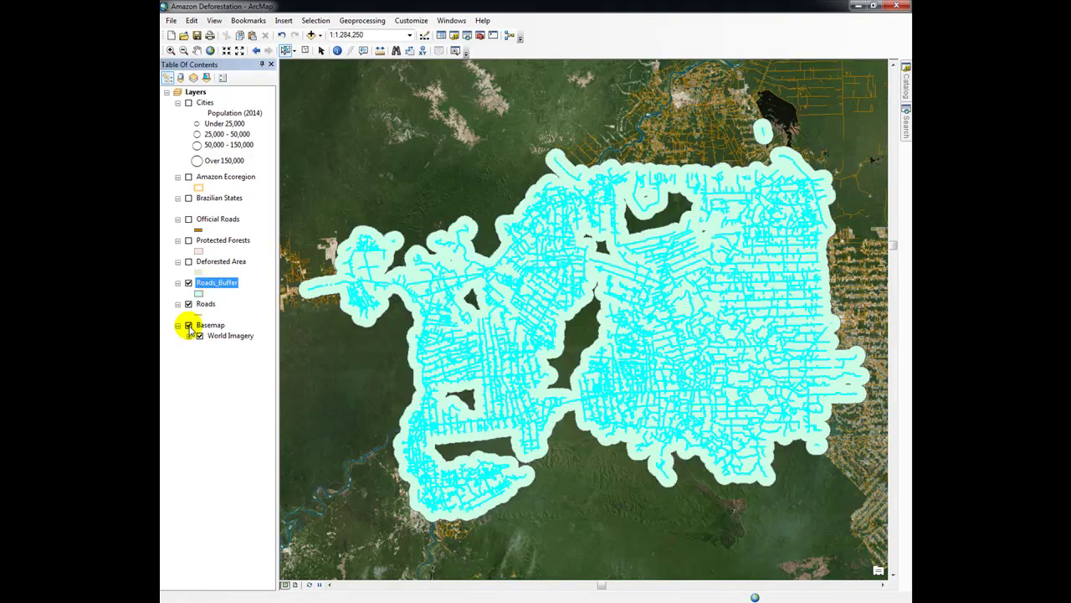
pyautogui.click(189, 325)
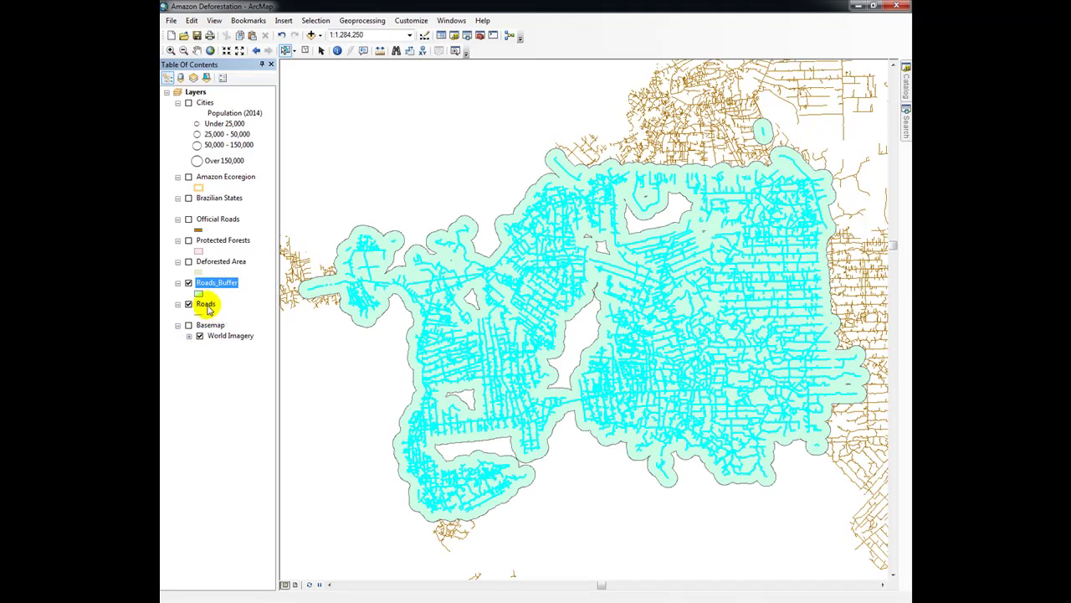
pyautogui.click(189, 262)
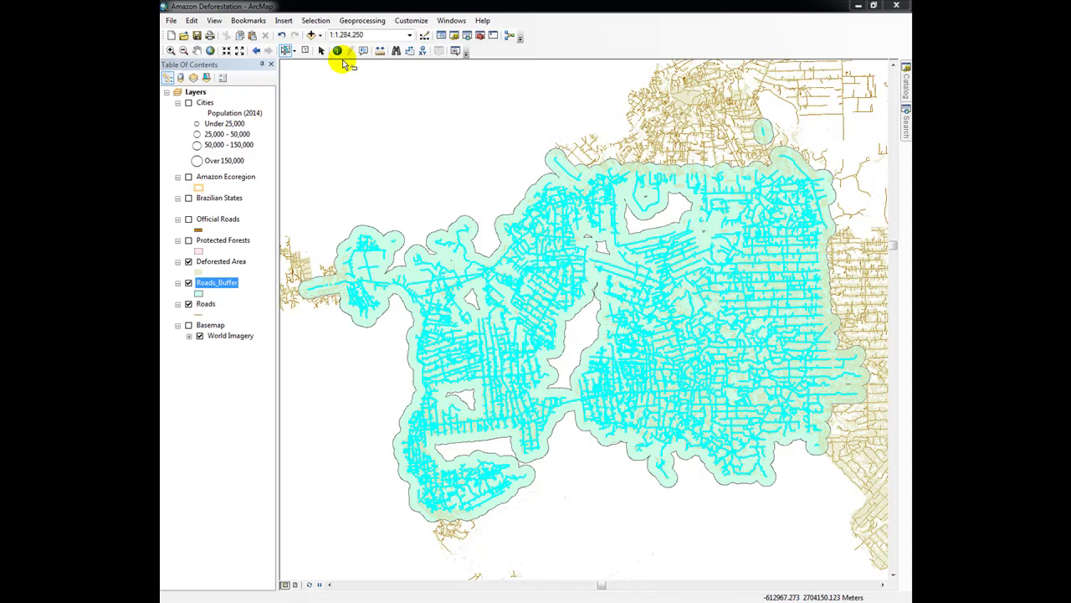
# Clear the selected features and switch Roads_Buffer off and on again to compare it with the deforested areas
pyautogui.click(316, 21)
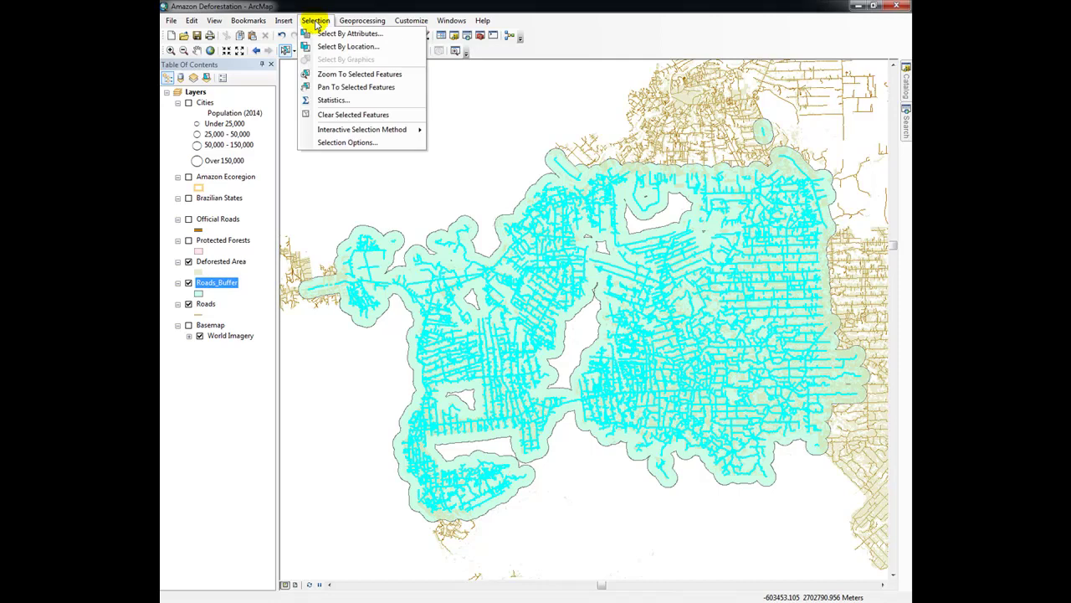
pyautogui.click(365, 117)
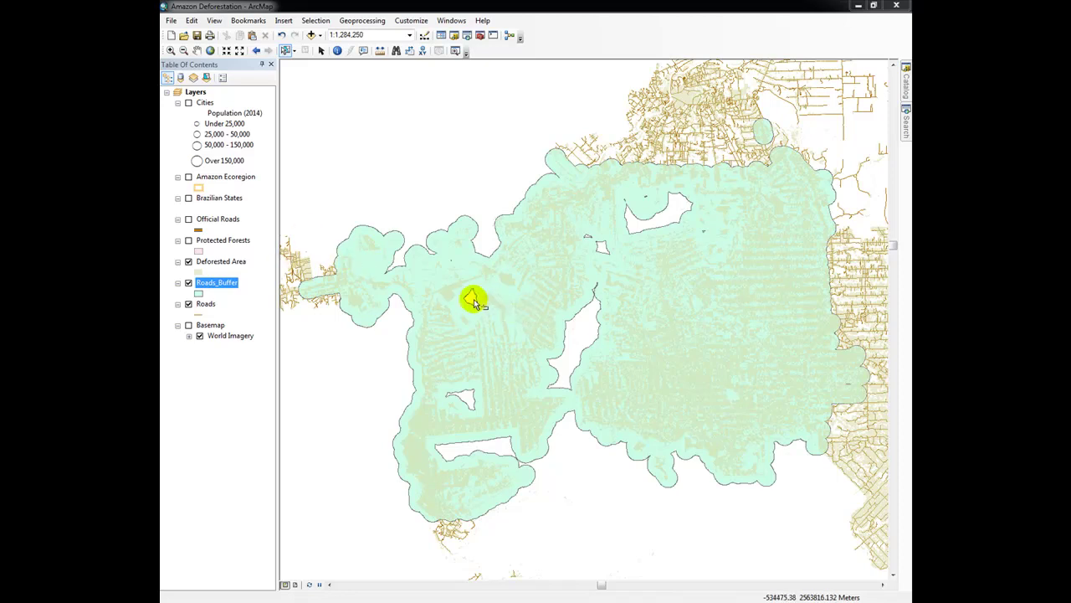
pyautogui.click(188, 283)
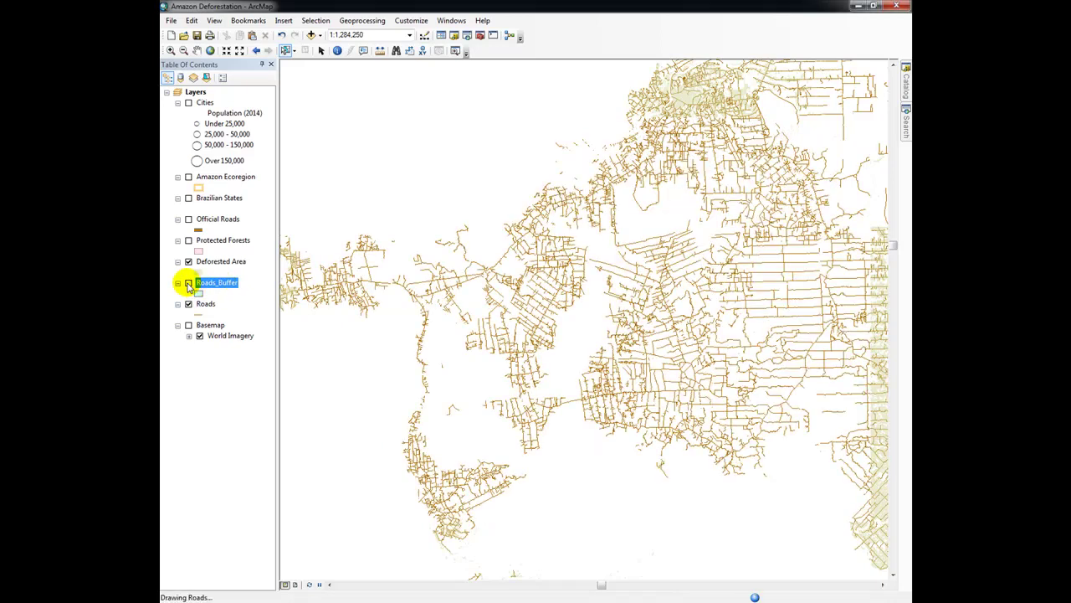
pyautogui.click(188, 283)
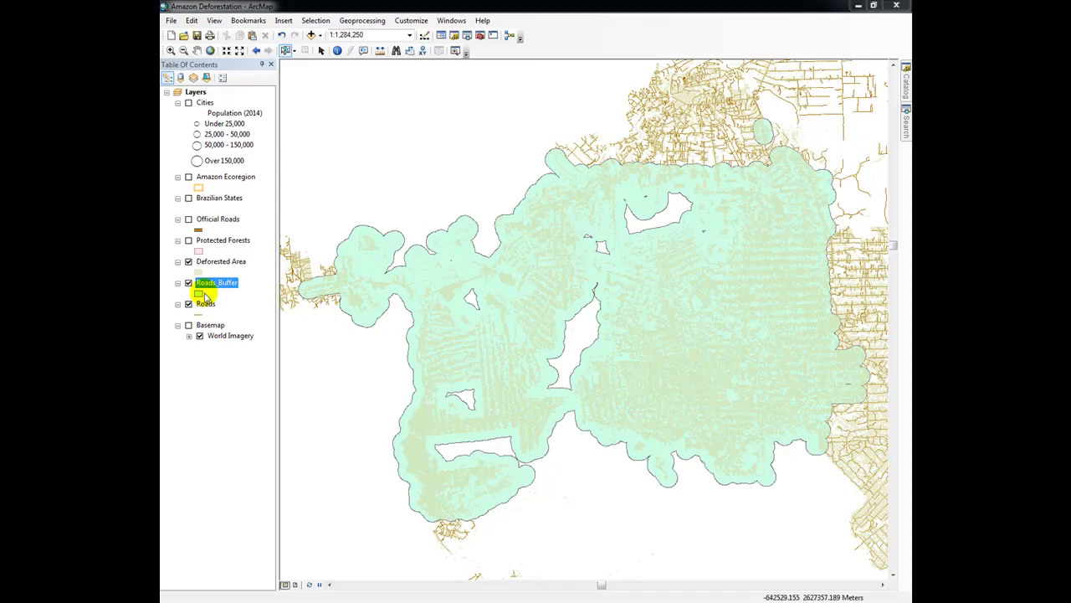
# Style the Roads_Buffer layer with a bright purple fill and no outline color
pyautogui.click(199, 294)
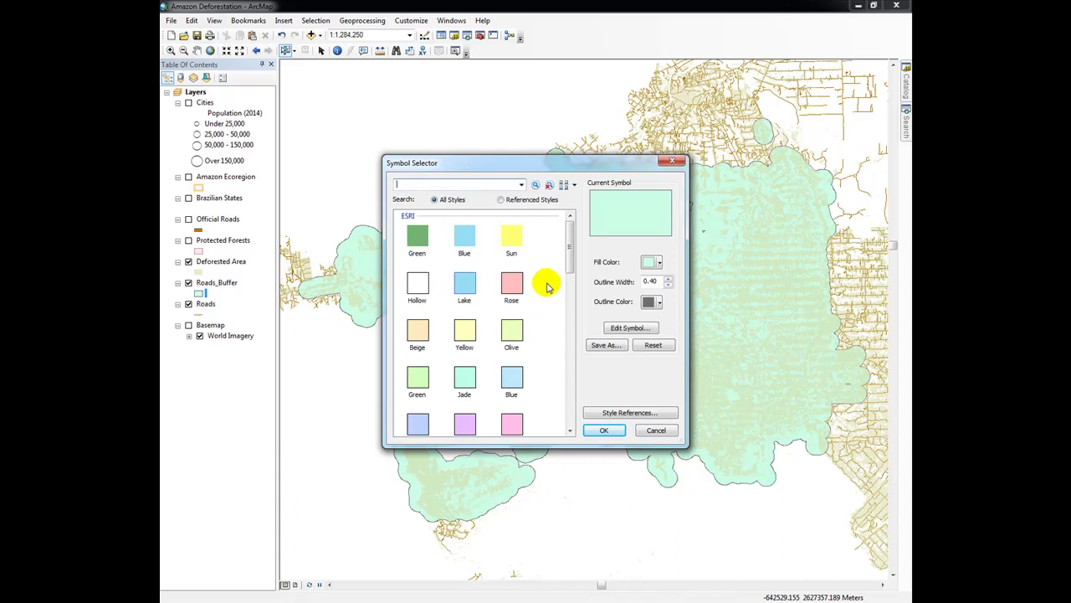
pyautogui.click(654, 264)
pyautogui.click(667, 282)
pyautogui.click(651, 302)
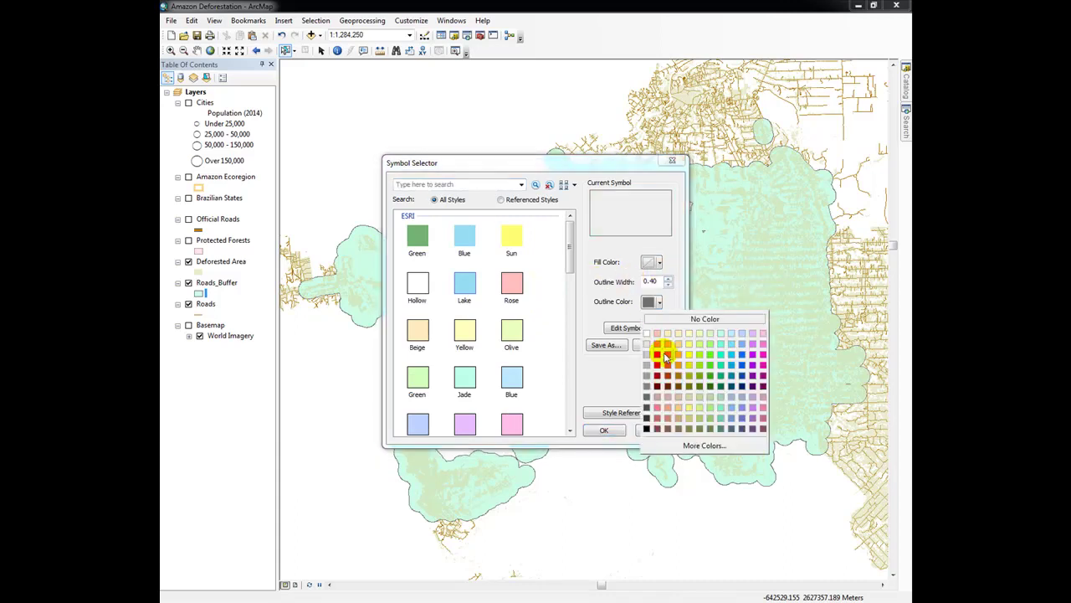
pyautogui.click(753, 359)
pyautogui.click(646, 265)
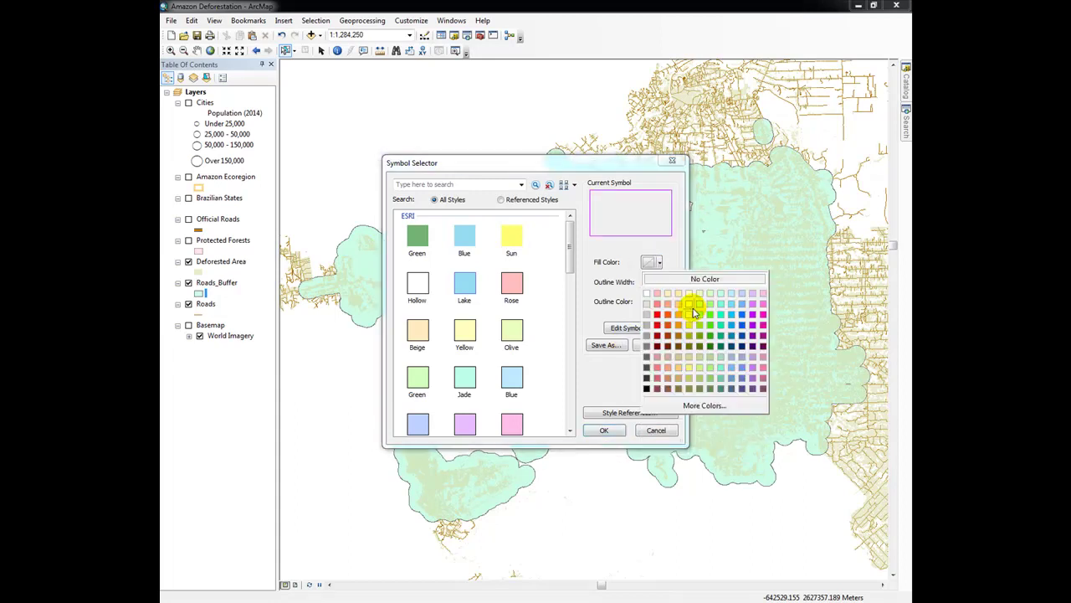
pyautogui.click(752, 319)
pyautogui.click(656, 305)
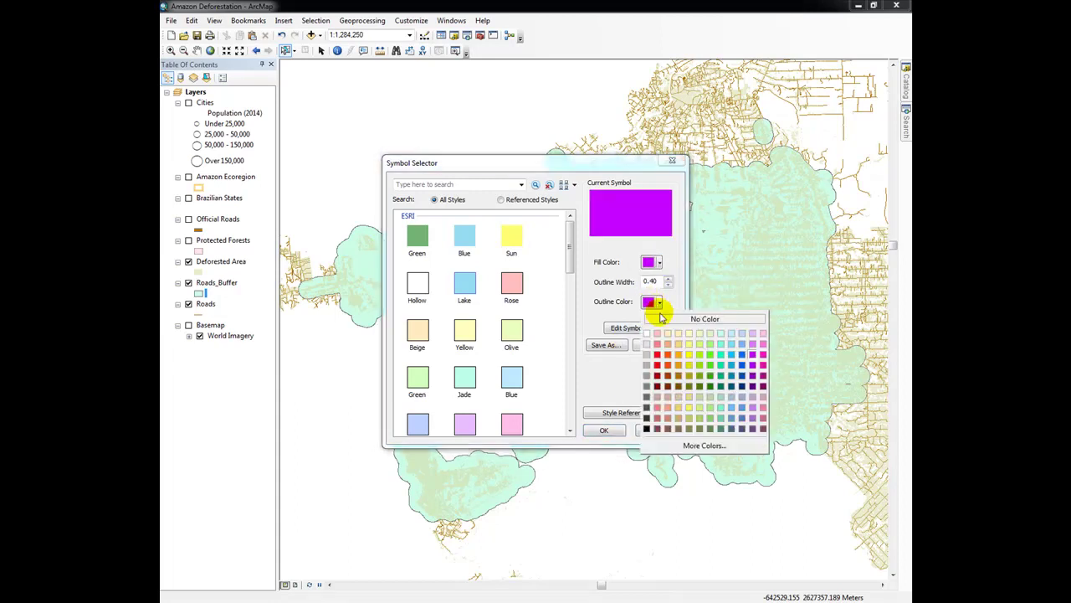
pyautogui.click(660, 319)
pyautogui.click(602, 430)
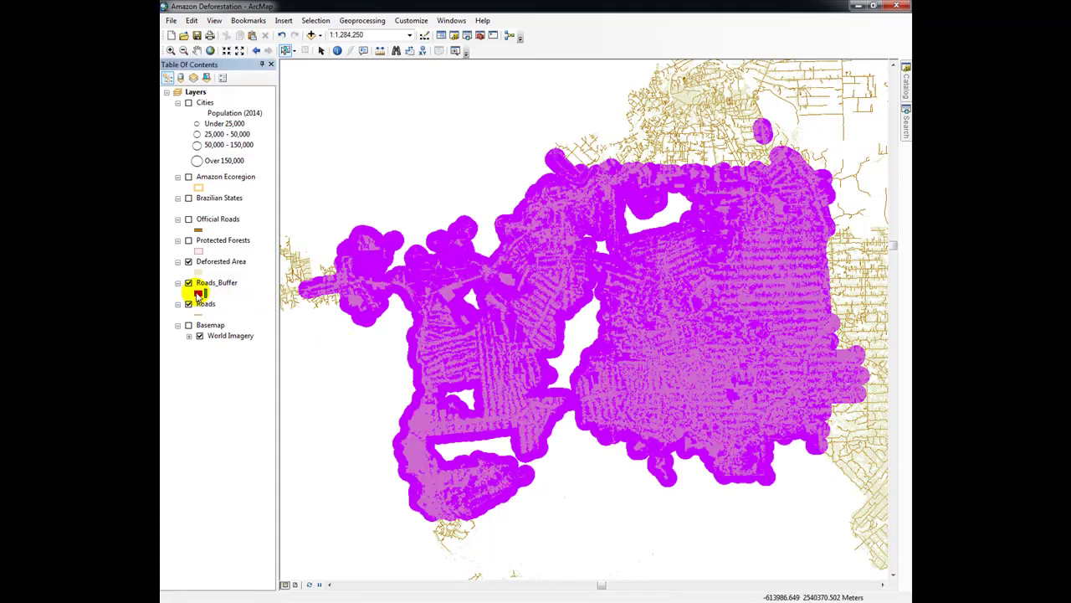
# Reorder the layers so Roads lies above Deforested Area and Roads_Buffer below it, and display the Basemap
pyautogui.moveTo(201, 286); pyautogui.dragTo(212, 311)
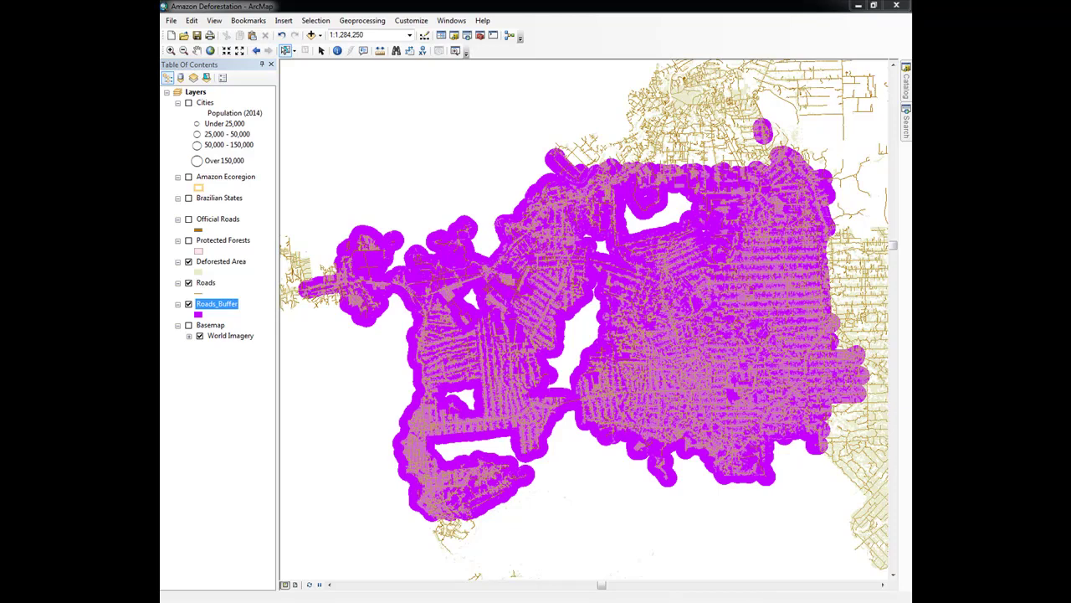
pyautogui.moveTo(221, 261); pyautogui.dragTo(221, 292)
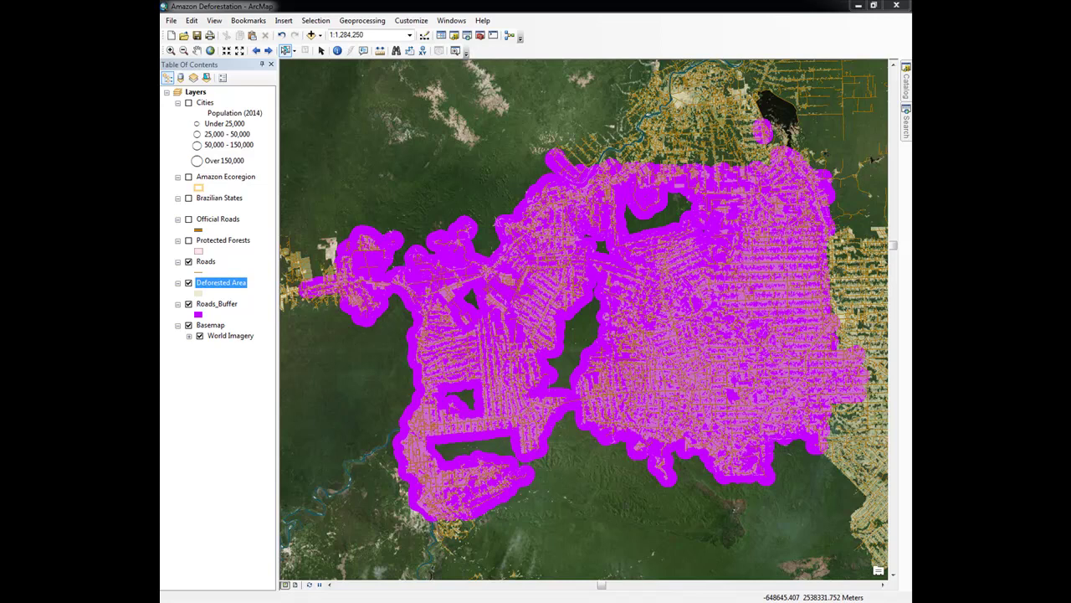
# Open the Clip tool and set Deforested Area as the input features and Roads_Buffer as the clip features
pyautogui.click(357, 22)
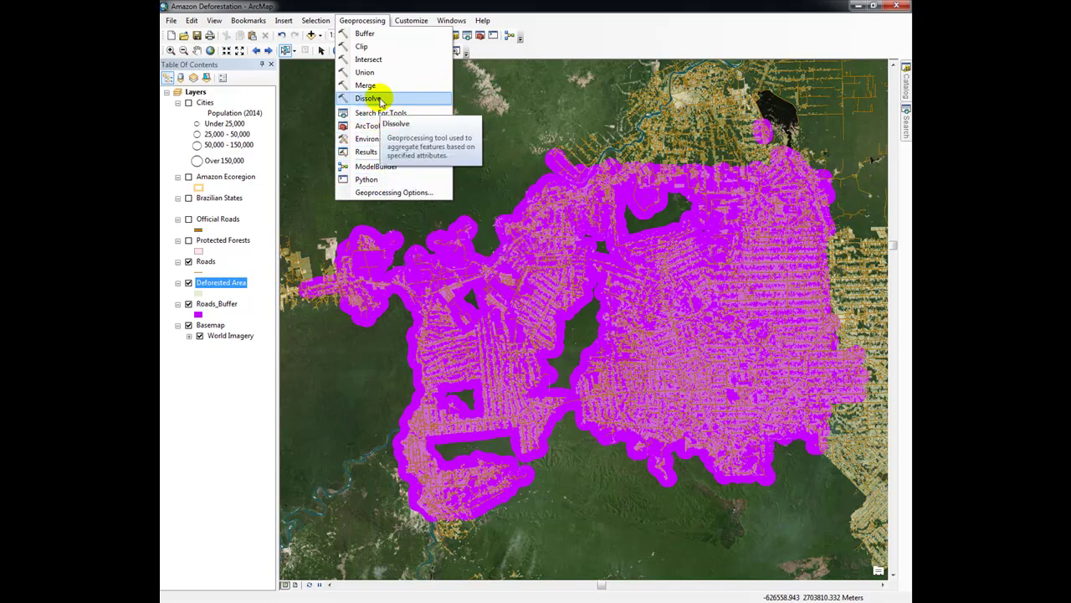
pyautogui.click(372, 46)
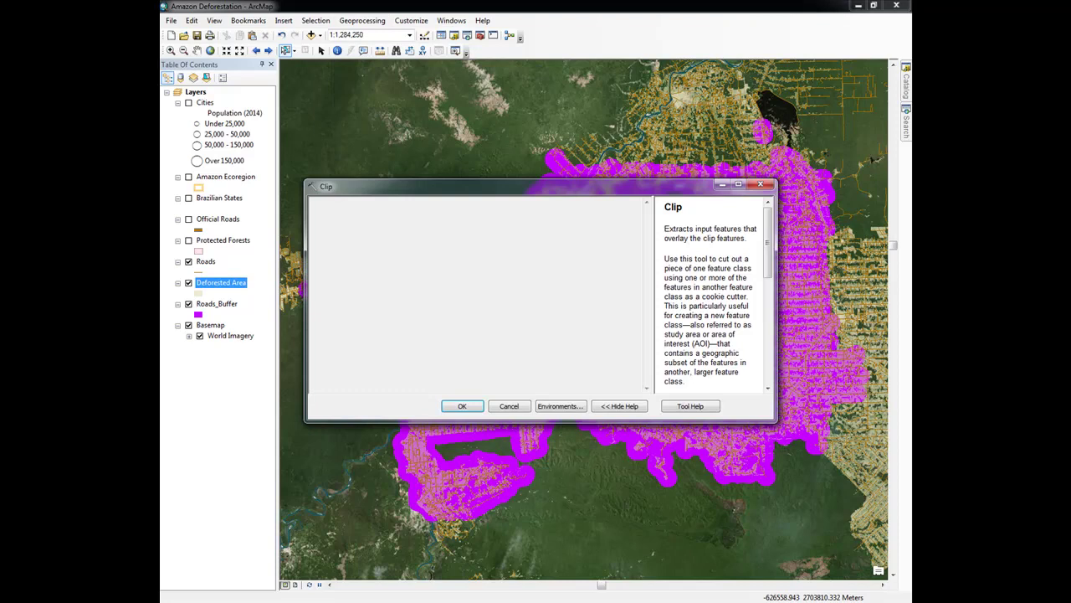
pyautogui.click(457, 219)
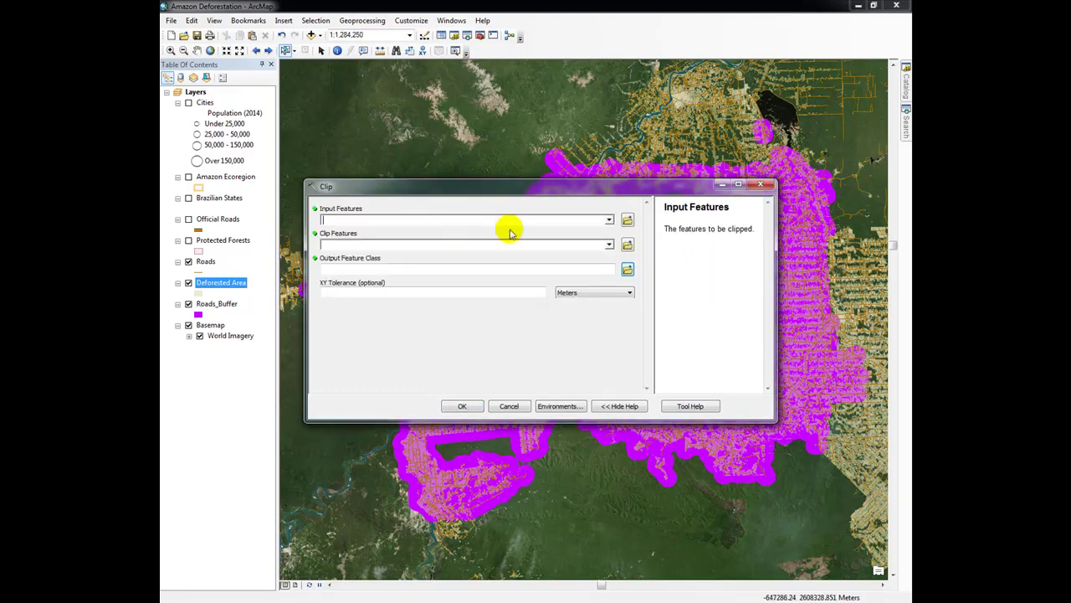
pyautogui.click(609, 219)
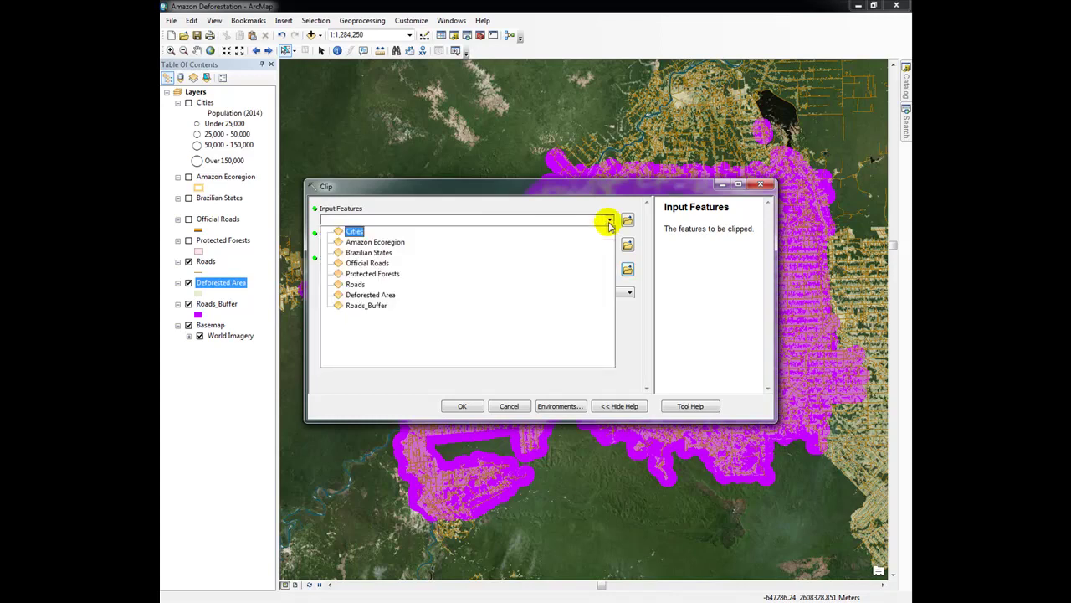
pyautogui.click(376, 294)
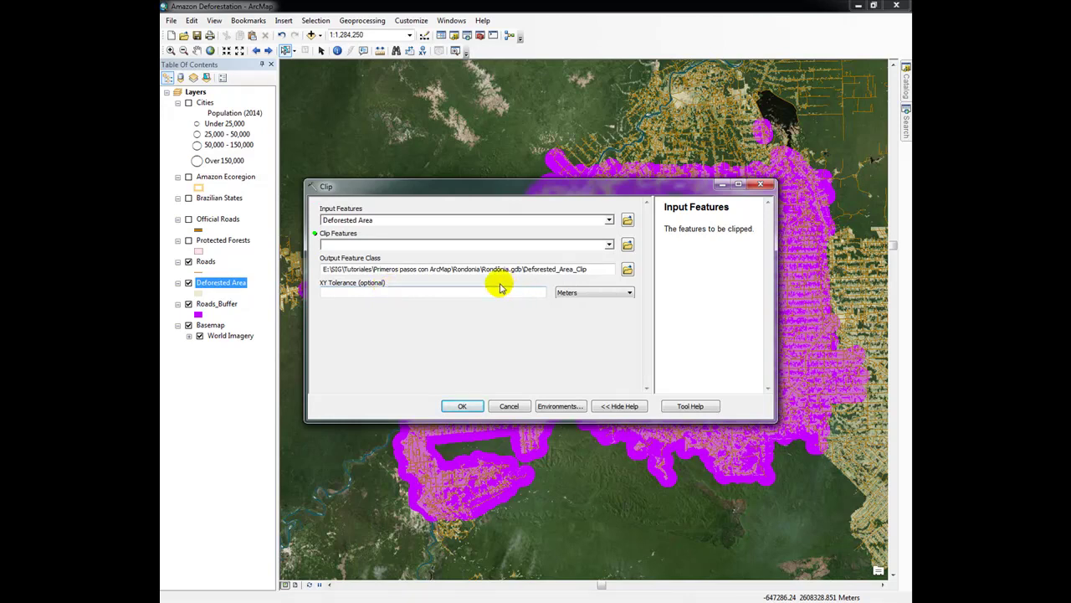
pyautogui.click(609, 243)
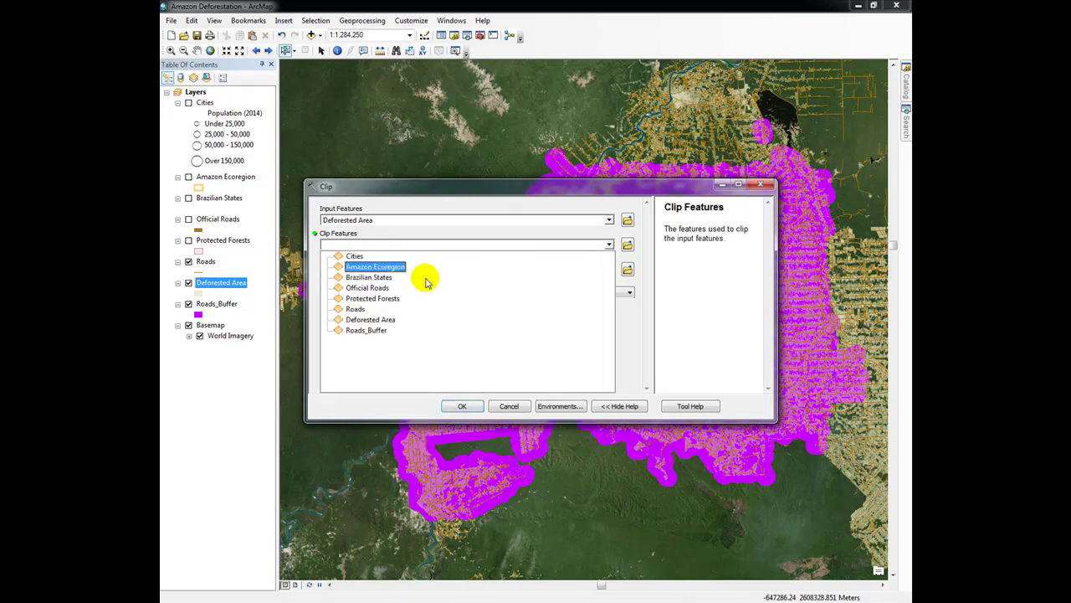
pyautogui.click(368, 331)
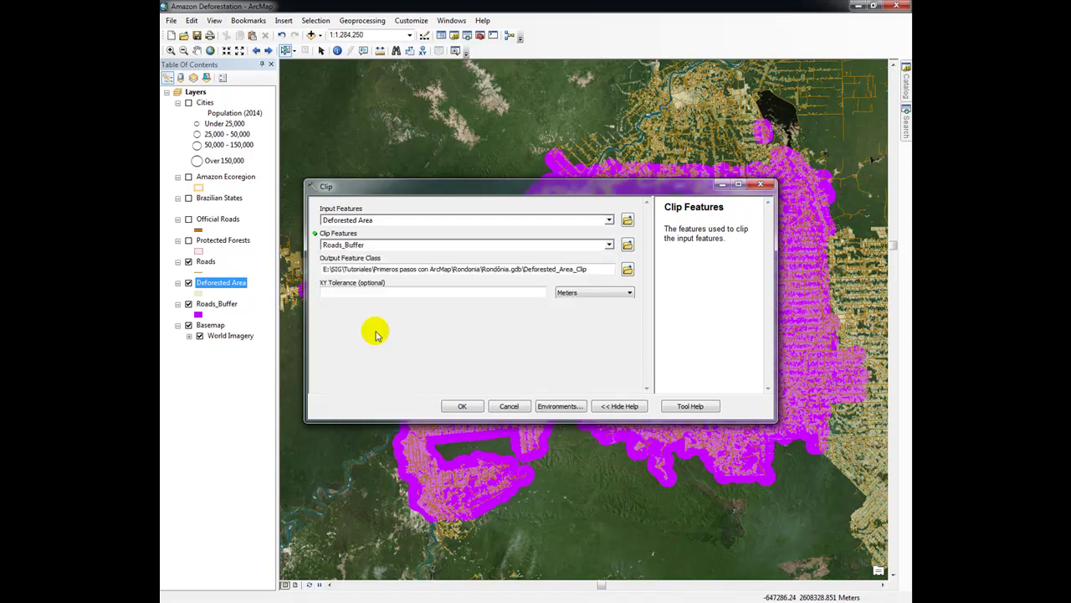
# Keep Deforested_Area_Clip in Rondônia.gdb as the output feature class and run the Clip tool
pyautogui.click(477, 268)
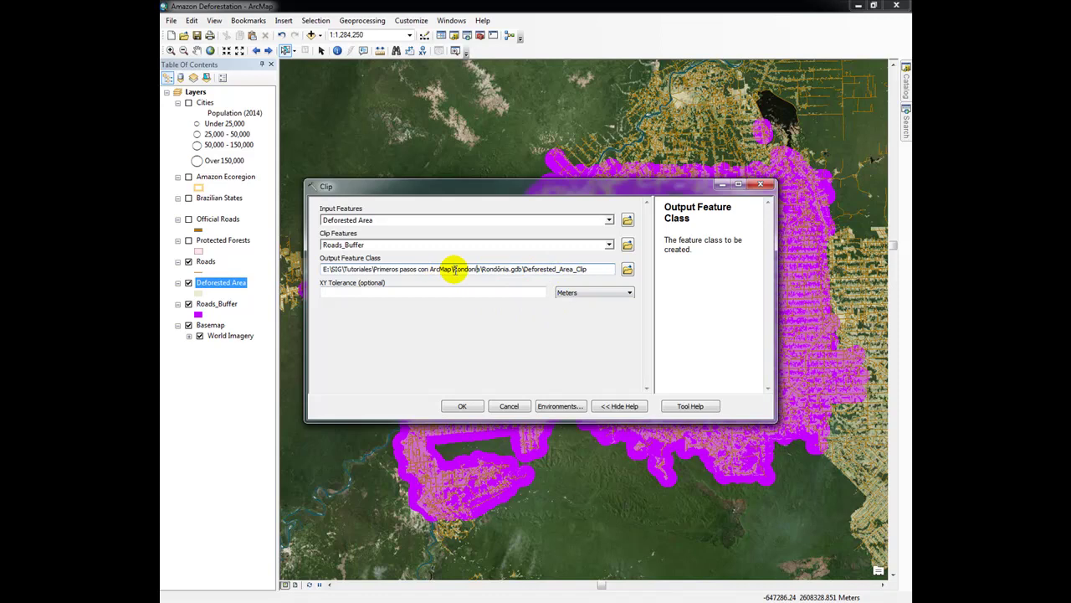
pyautogui.moveTo(452, 269); pyautogui.dragTo(591, 269)
pyautogui.click(591, 270)
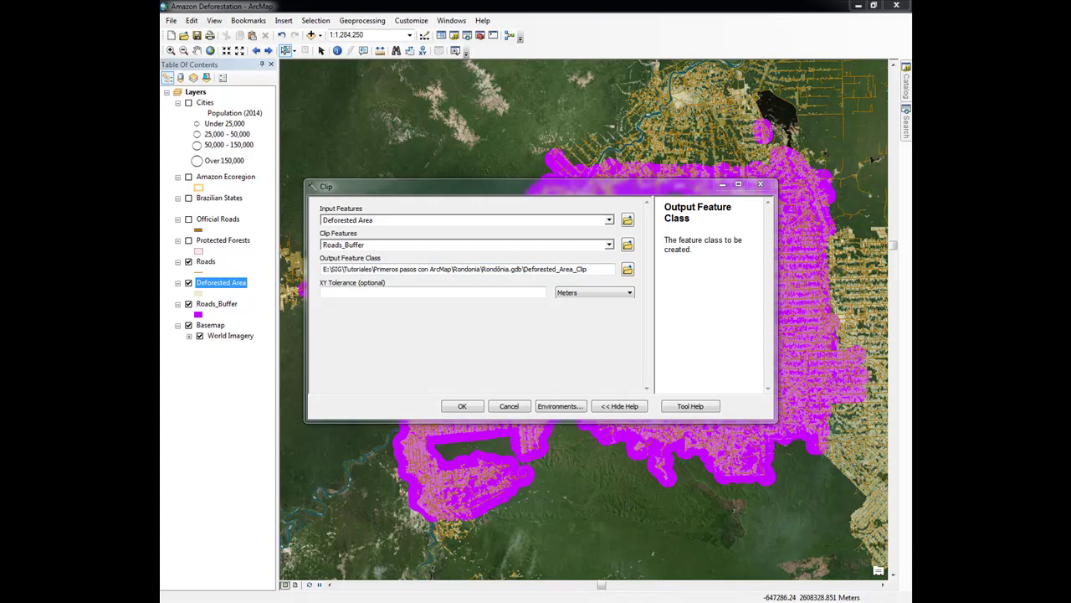
pyautogui.click(462, 405)
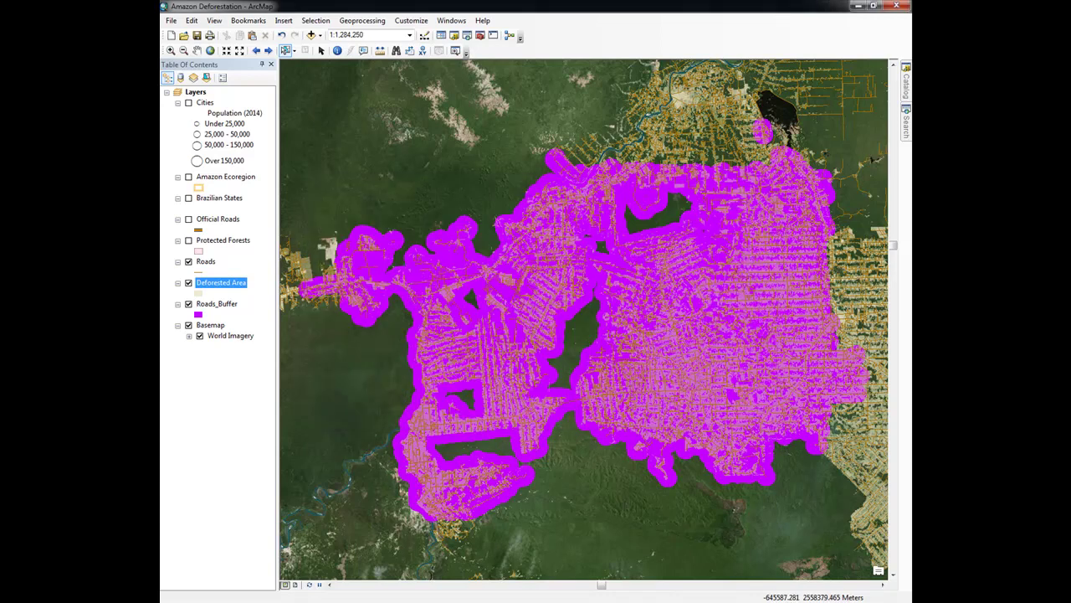